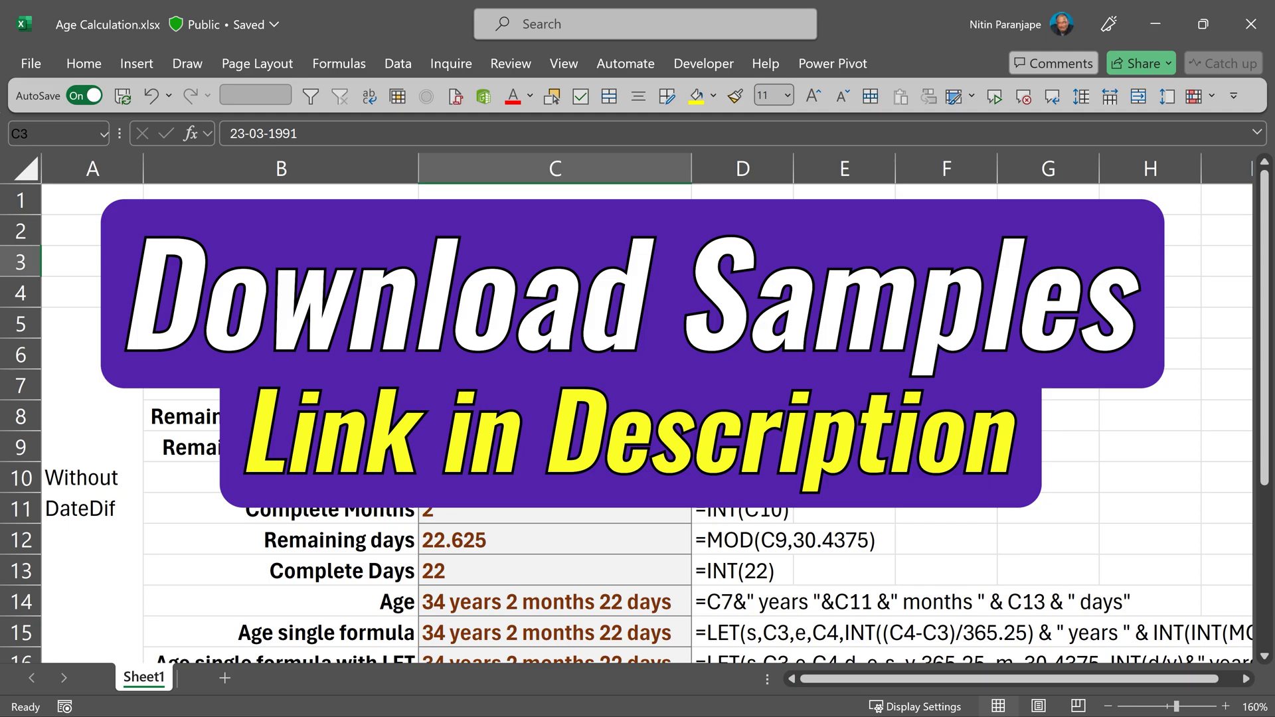
# Step: Check the Days formula in C5 and re-enter the Years formula in C6, giving 34.22861054
pyautogui.click(610, 325)
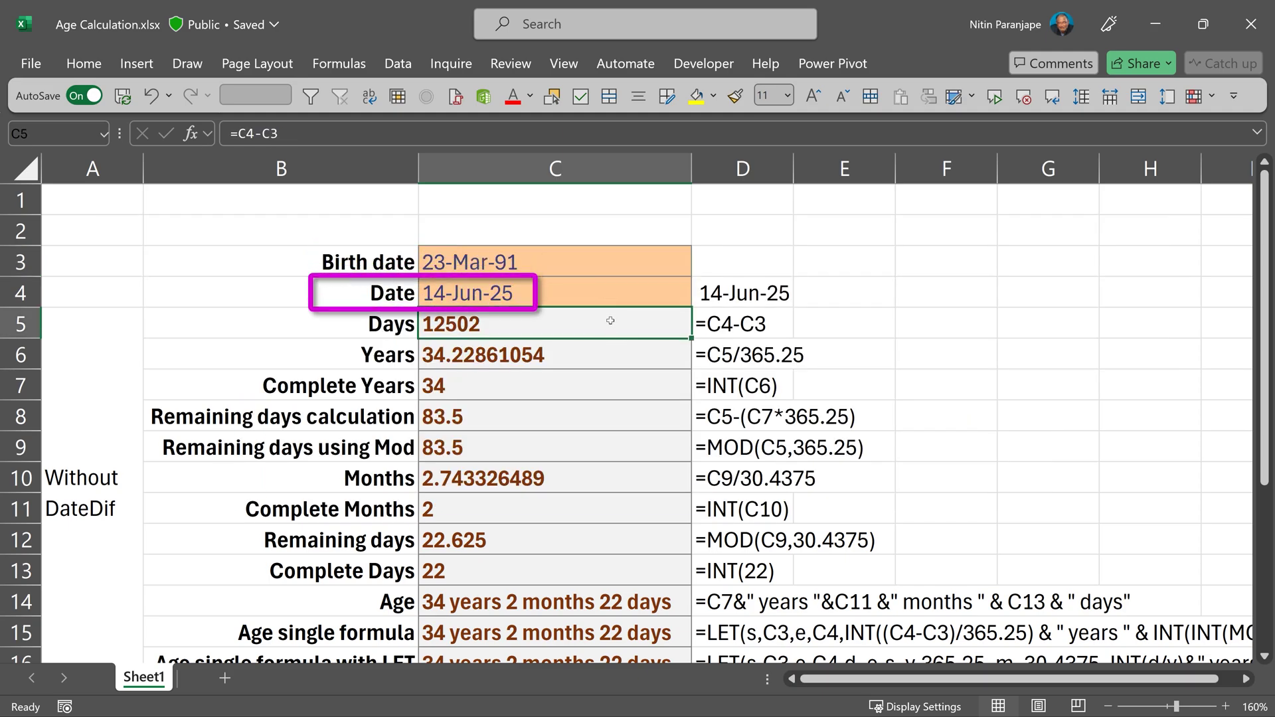
pyautogui.press('F2')
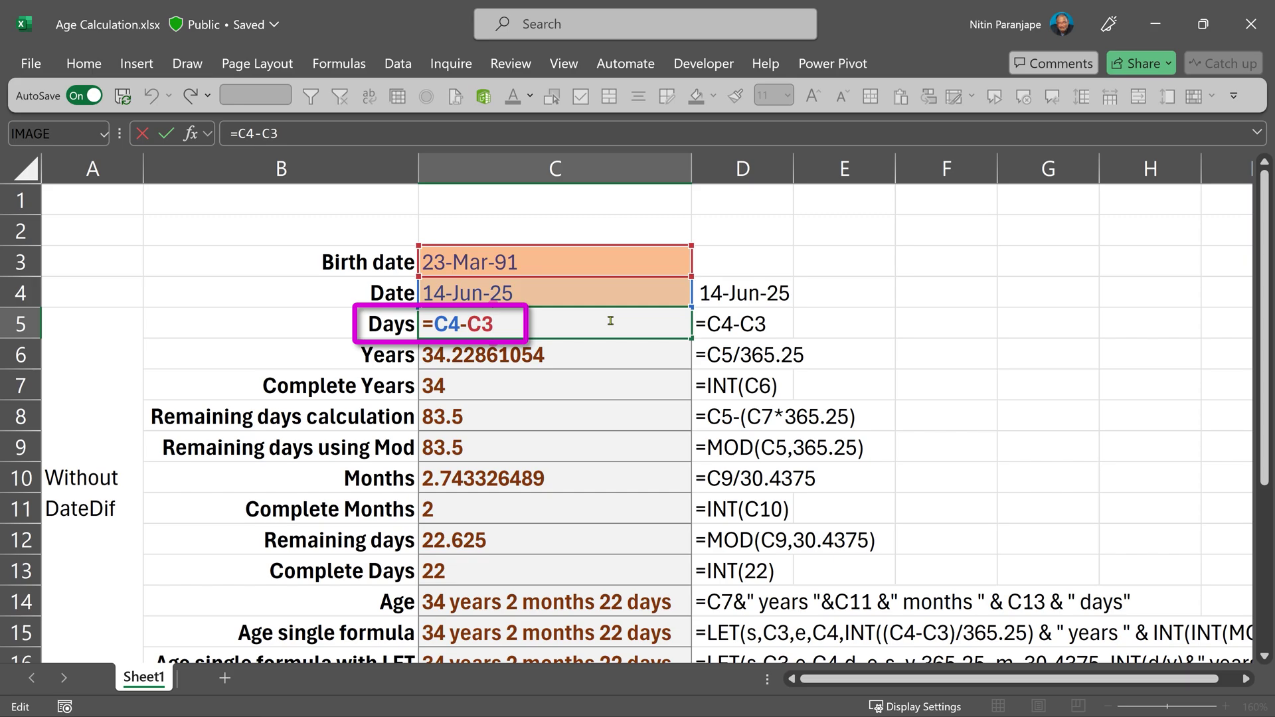
pyautogui.press('Escape')
pyautogui.click(606, 349)
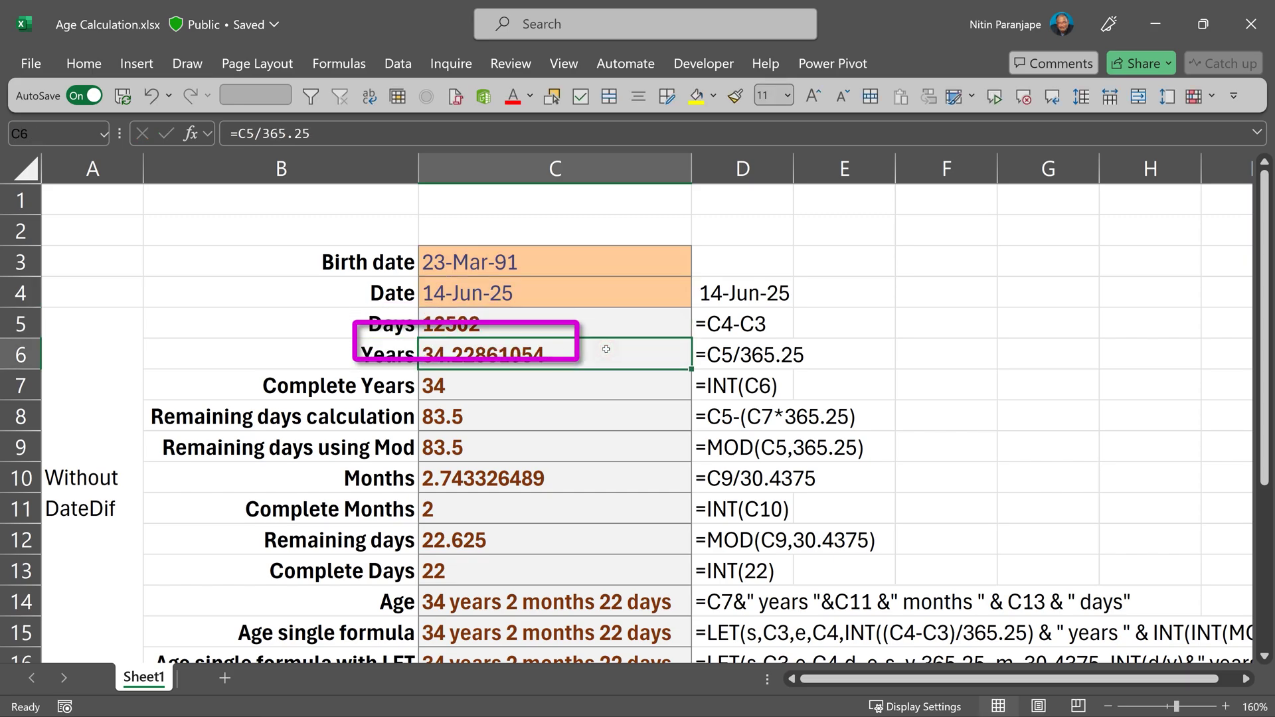
pyautogui.press('F2')
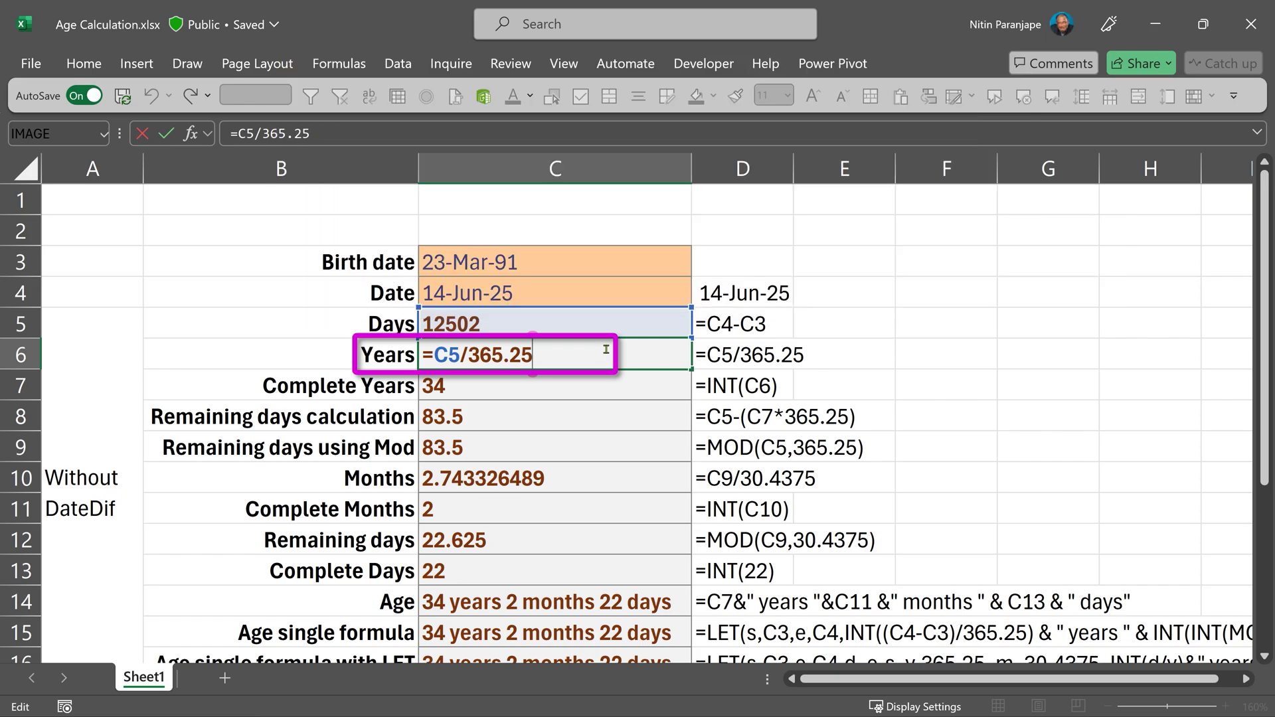
pyautogui.hotkey('ctrl', 'Return')
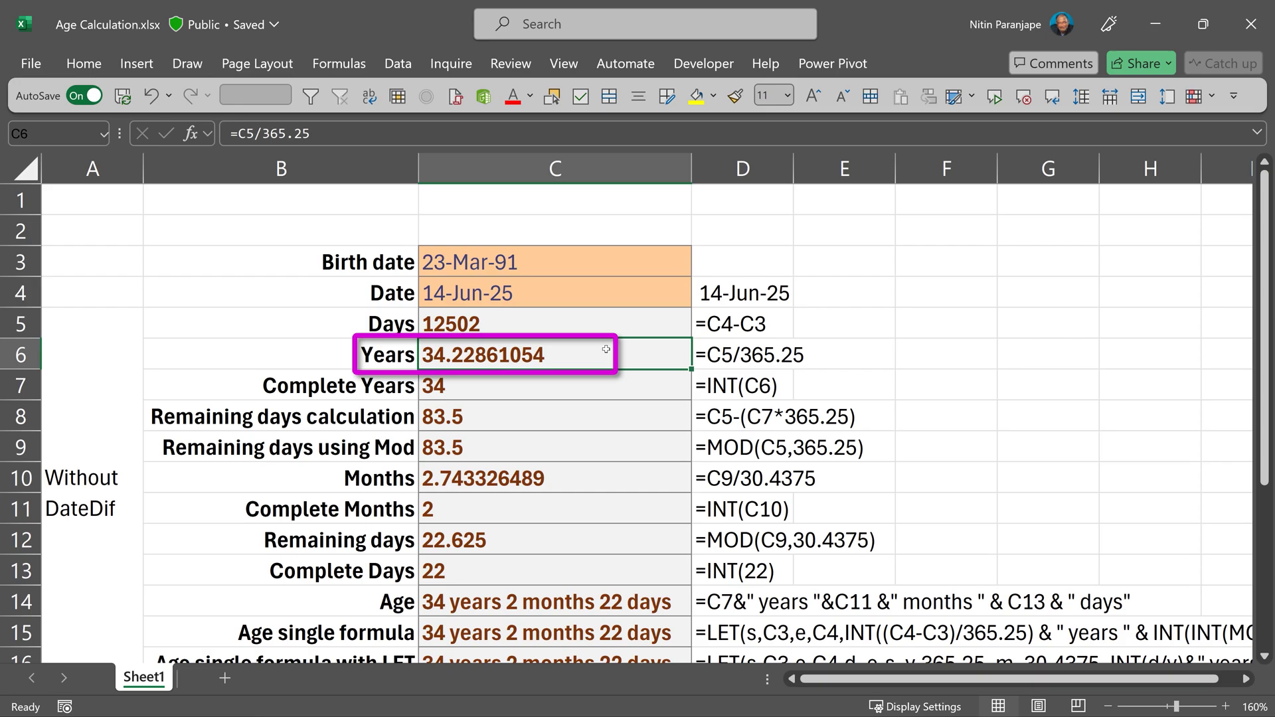
# Step: Re-enter the Complete Years formula (34) and the remaining days formula (83.5)
pyautogui.press('Down')
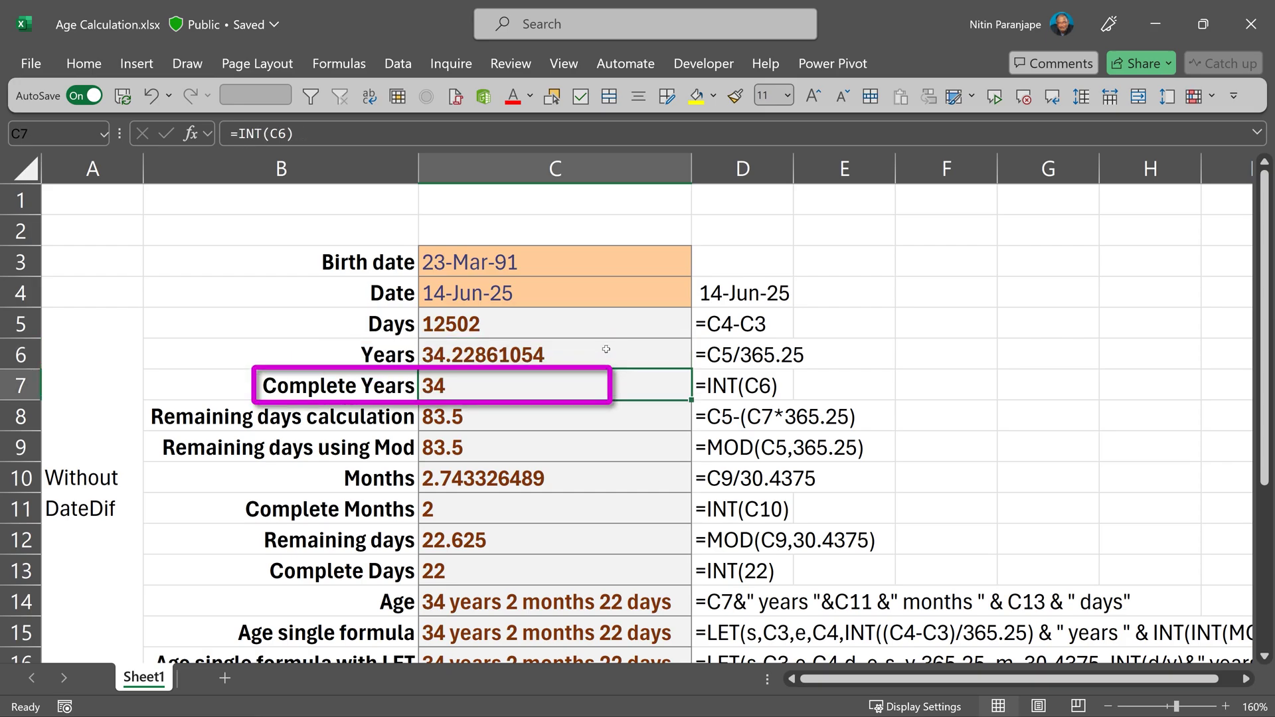
pyautogui.press('F2')
pyautogui.hotkey('ctrl', 'Return')
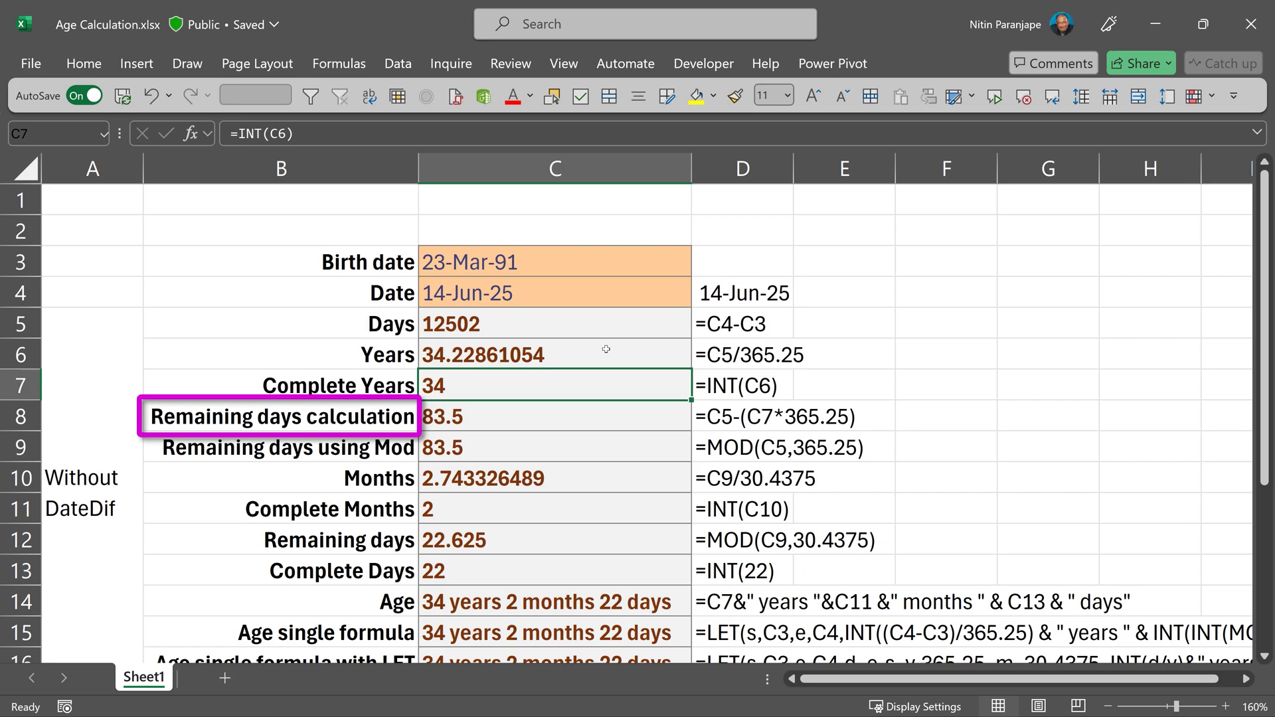
pyautogui.press('Down')
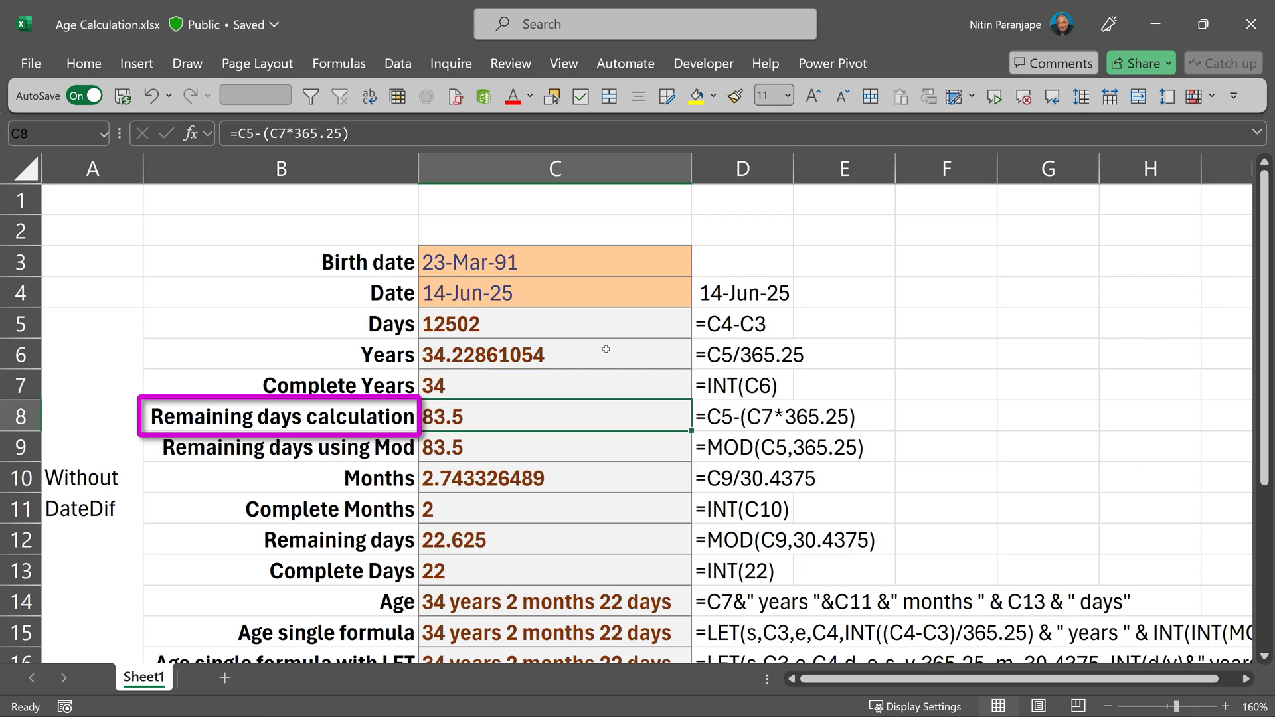
pyautogui.press('F2')
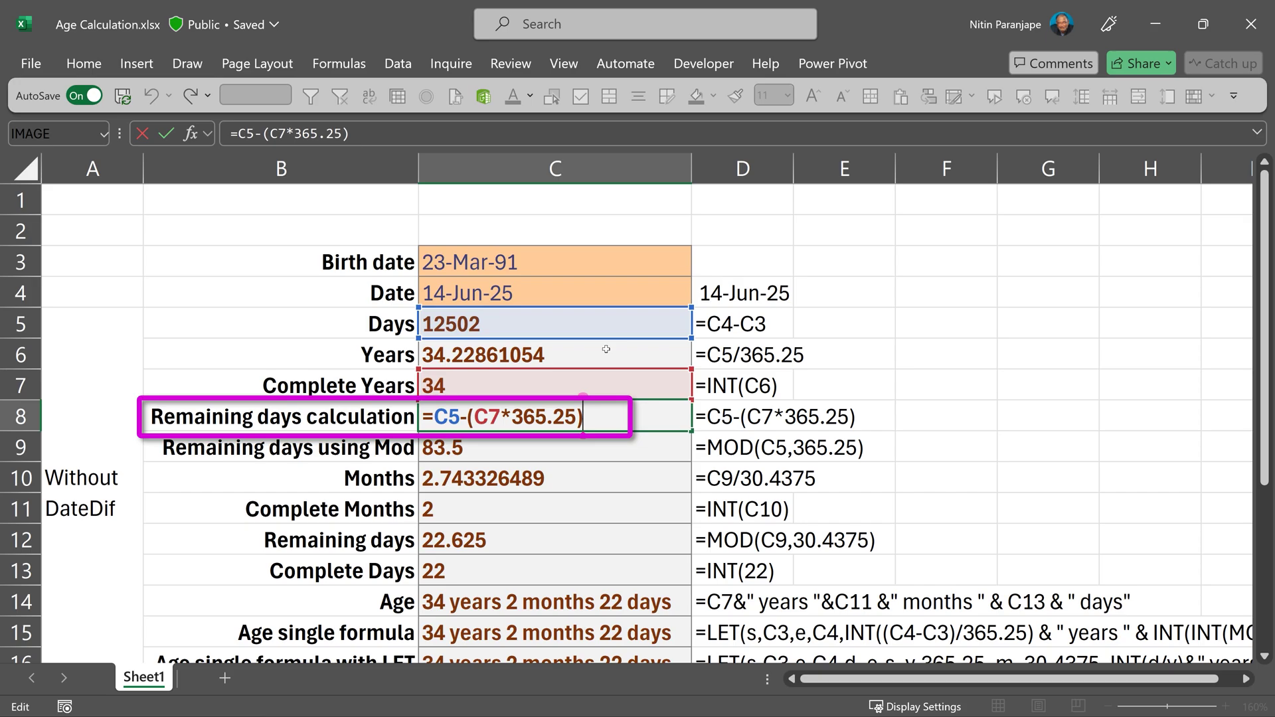
pyautogui.hotkey('ctrl', 'Return')
# Step: Re-enter the MOD remaining days formula (83.5) and the C10 Months formula (2.743326489)
pyautogui.press('Down')
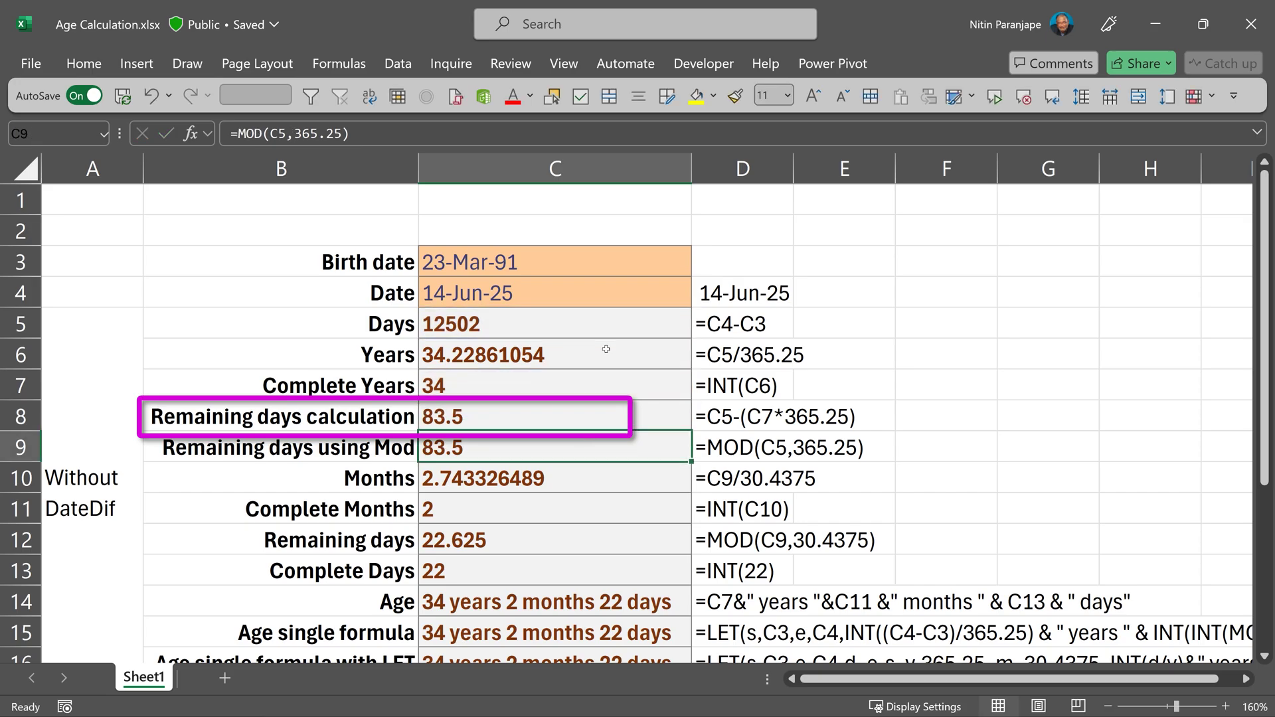
pyautogui.press('F2')
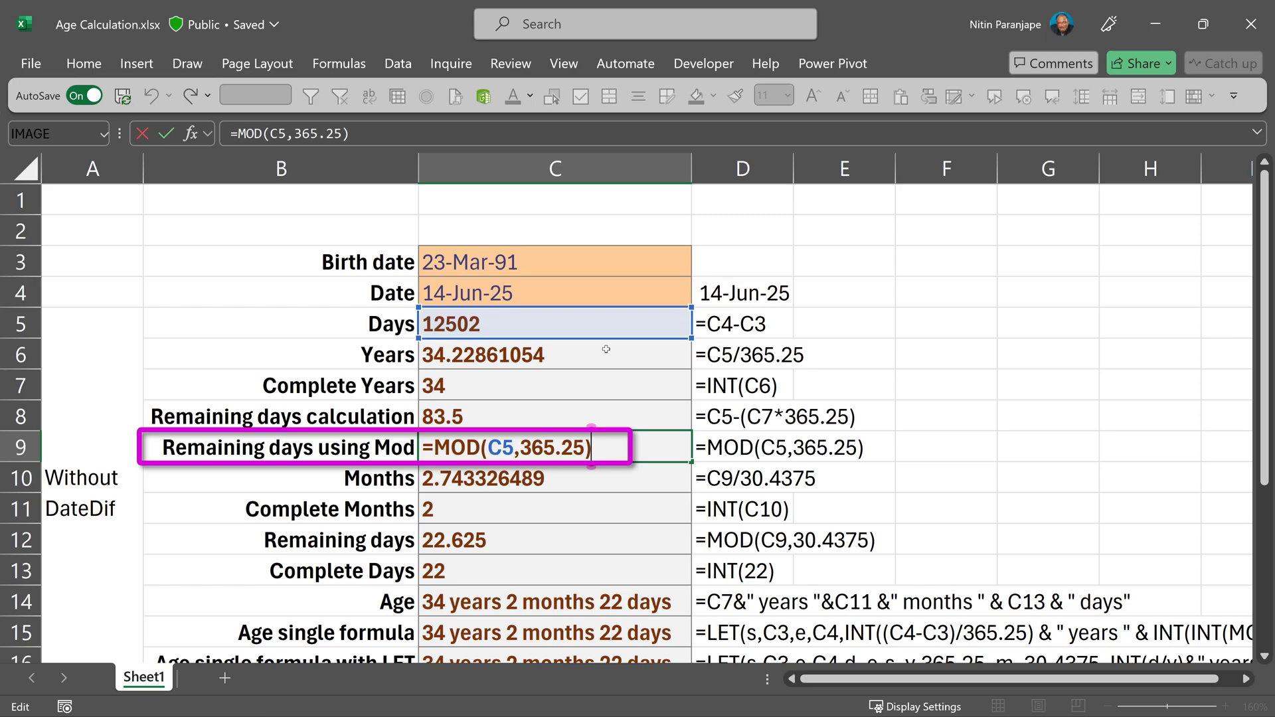
pyautogui.hotkey('ctrl', 'Return')
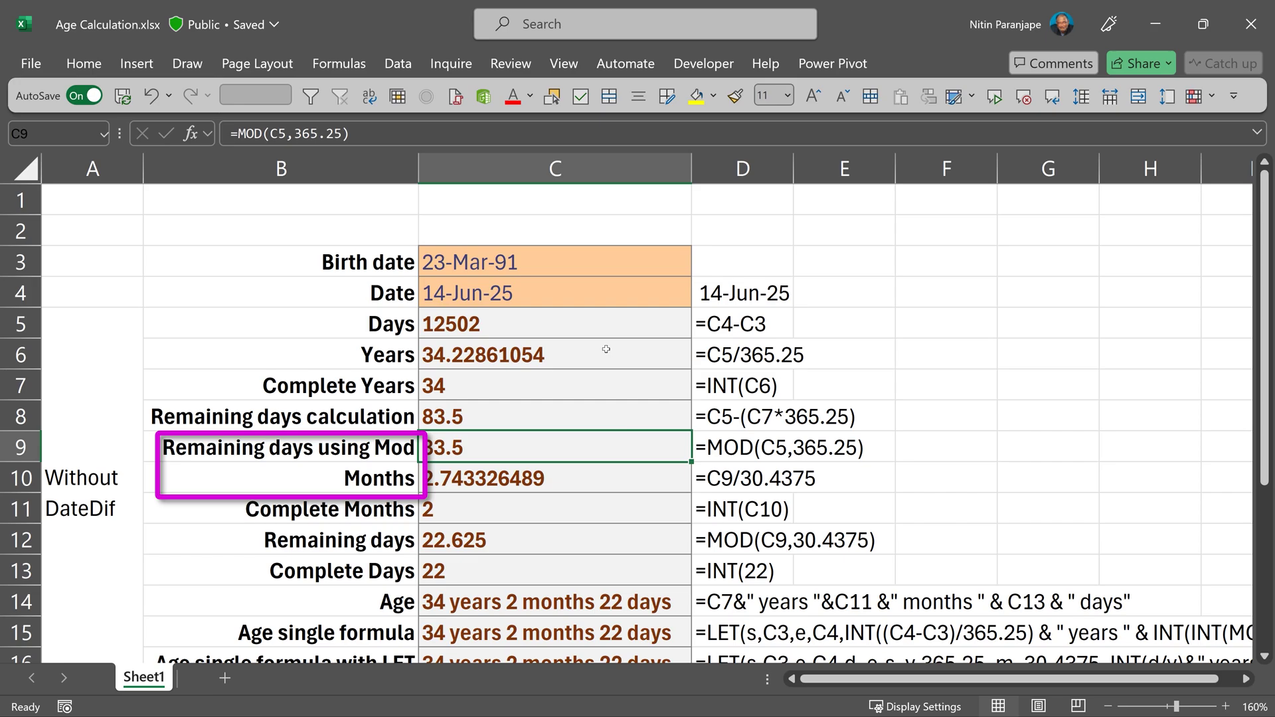
pyautogui.press('Down')
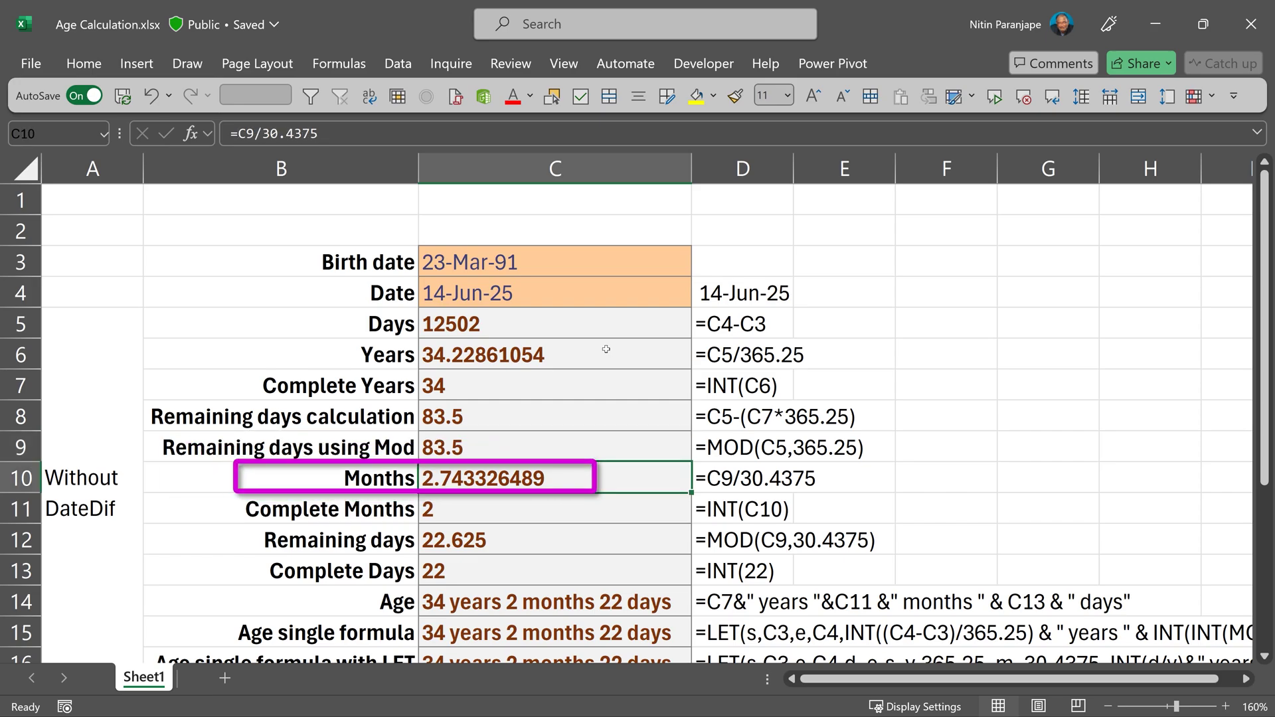
pyautogui.press('F2')
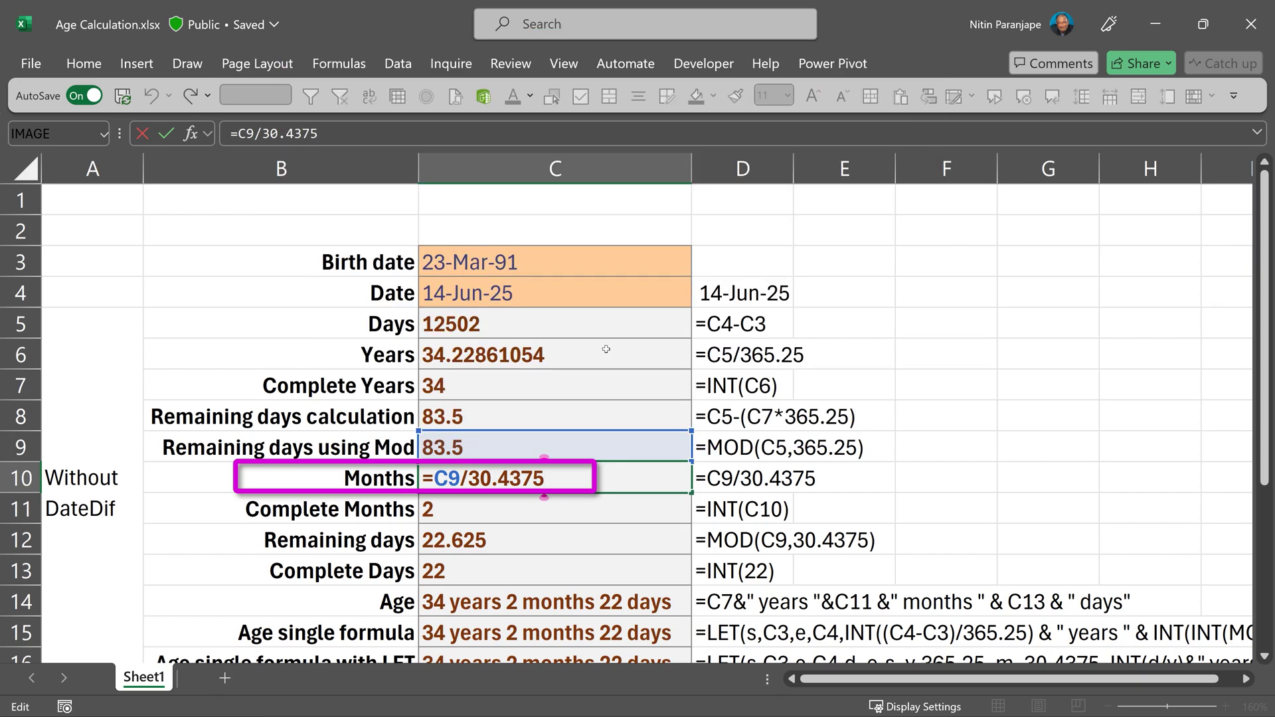
pyautogui.hotkey('ctrl', 'Return')
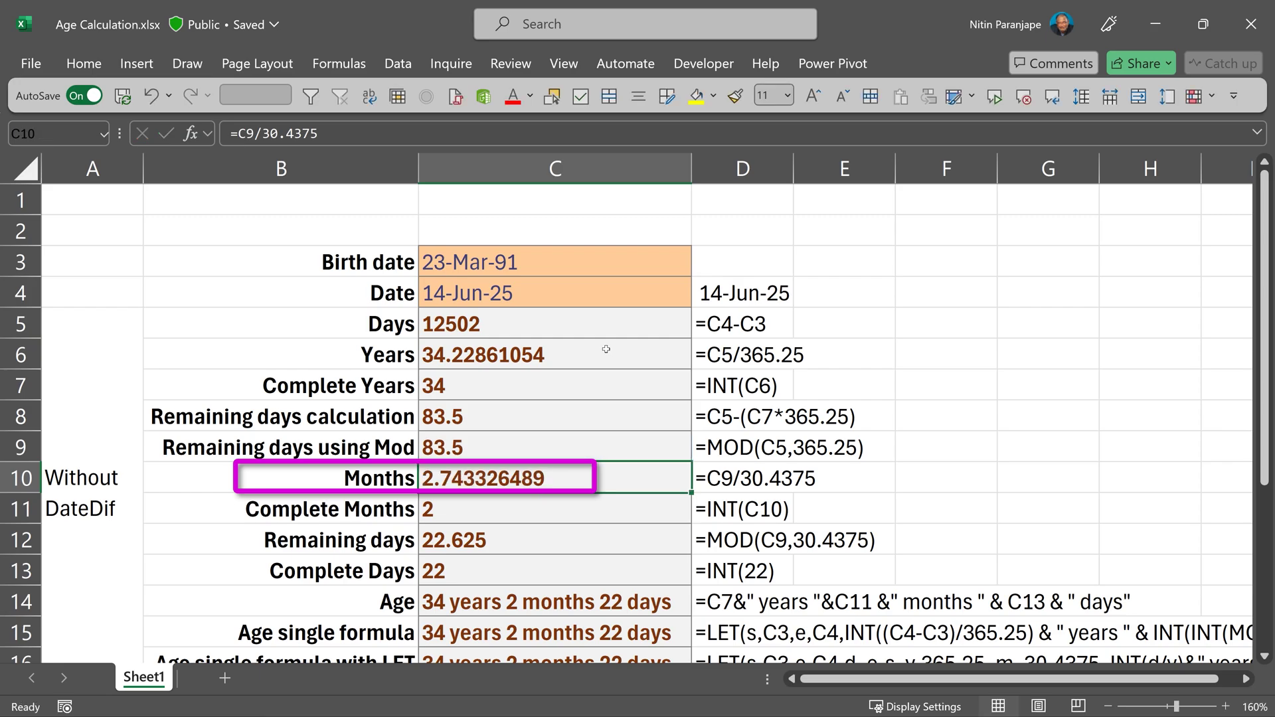
# Step: Re-enter Complete Months (2) and set C12 to =MOD(C9,30.4375), giving 22.625
pyautogui.press('Down')
pyautogui.press('F2')
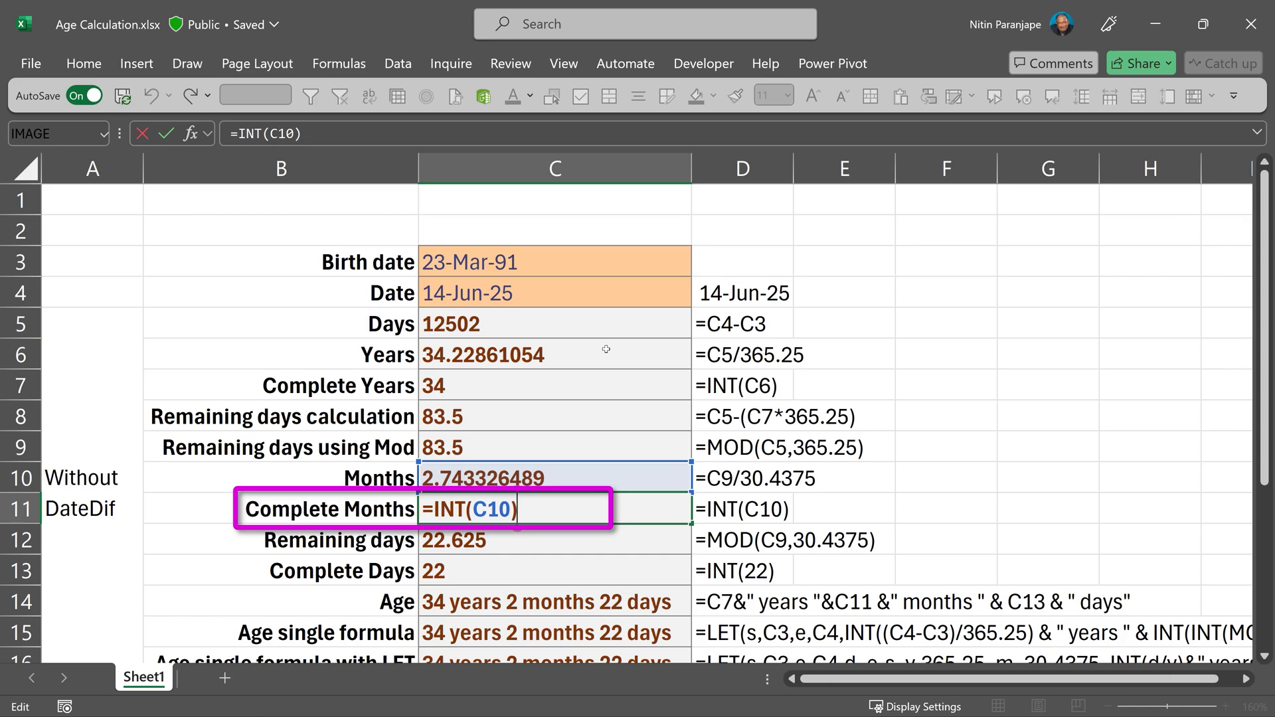
pyautogui.hotkey('ctrl', 'Return')
pyautogui.press('Down')
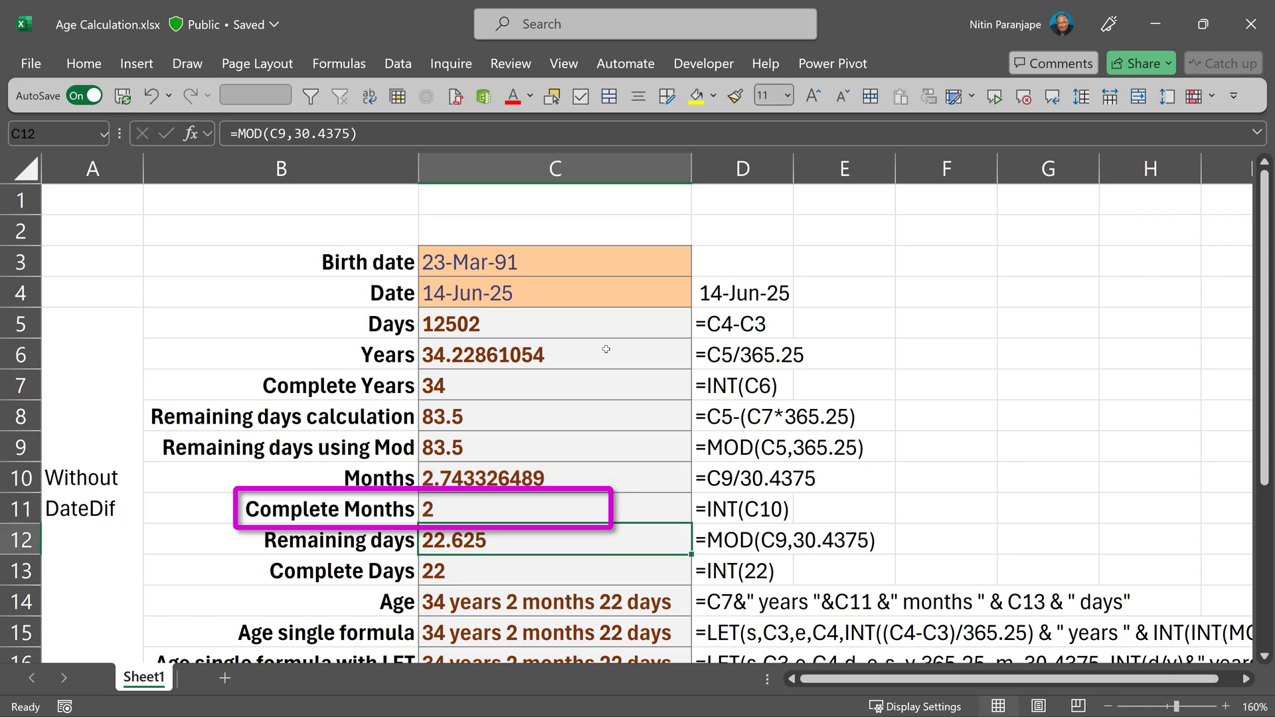
pyautogui.press('F2')
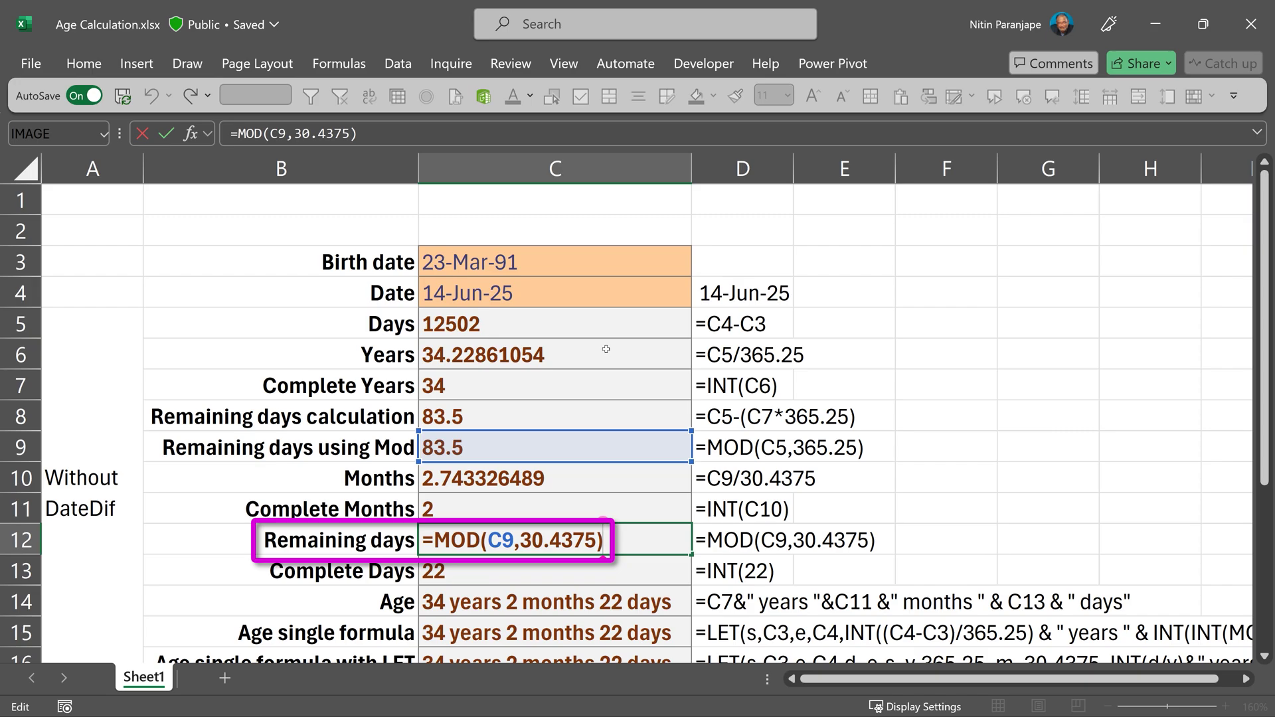
pyautogui.press('Return')
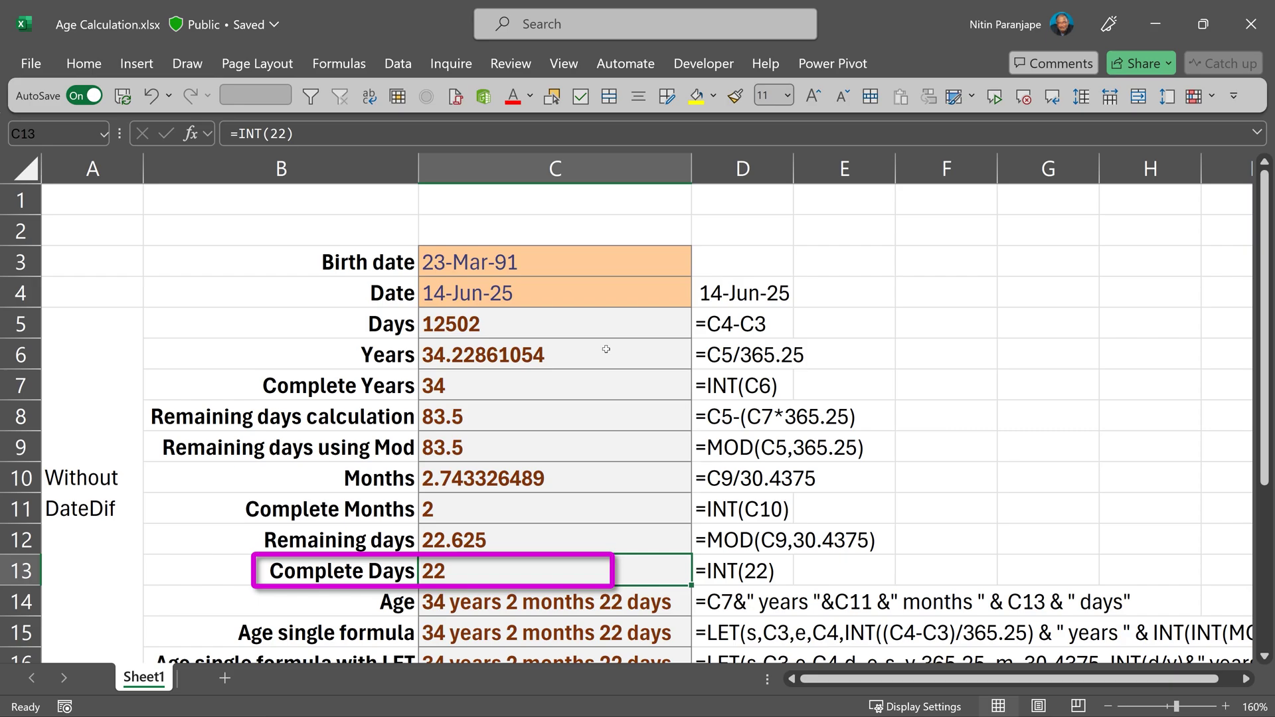
# Step: Edit the C14 Age text formula, then open the single-formula age cell below for editing
pyautogui.press('Down')
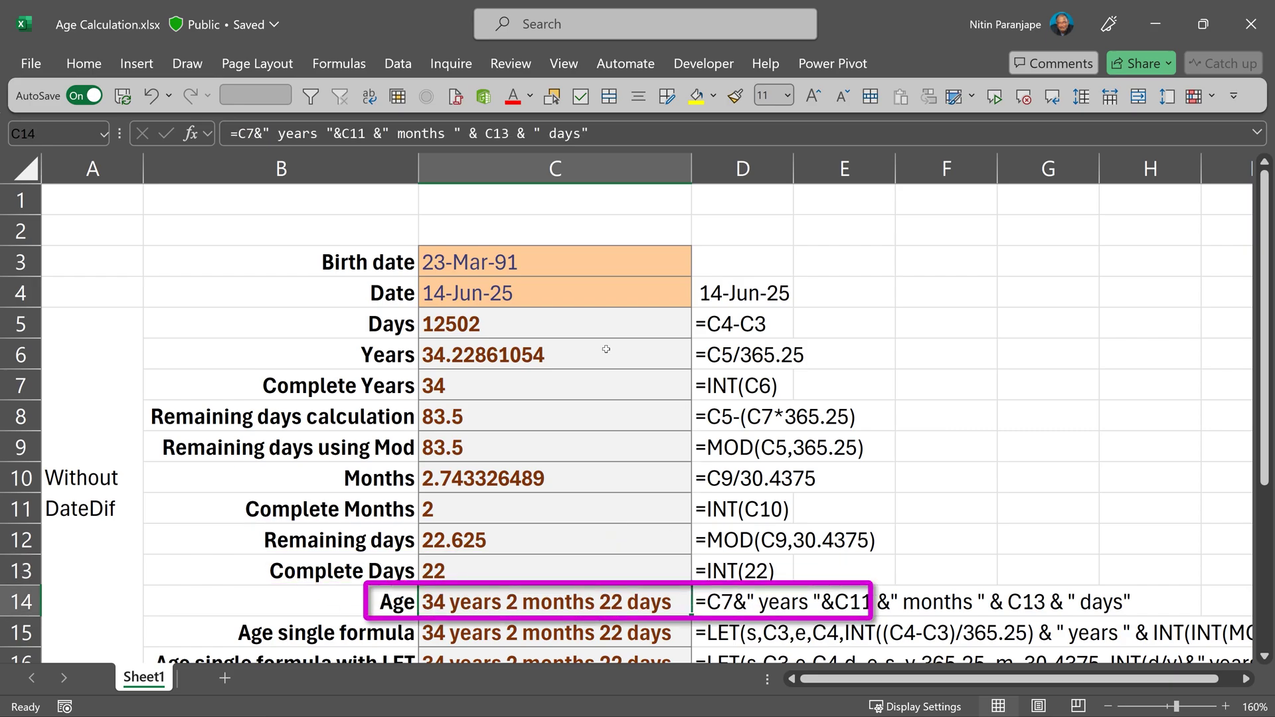
pyautogui.press('F2')
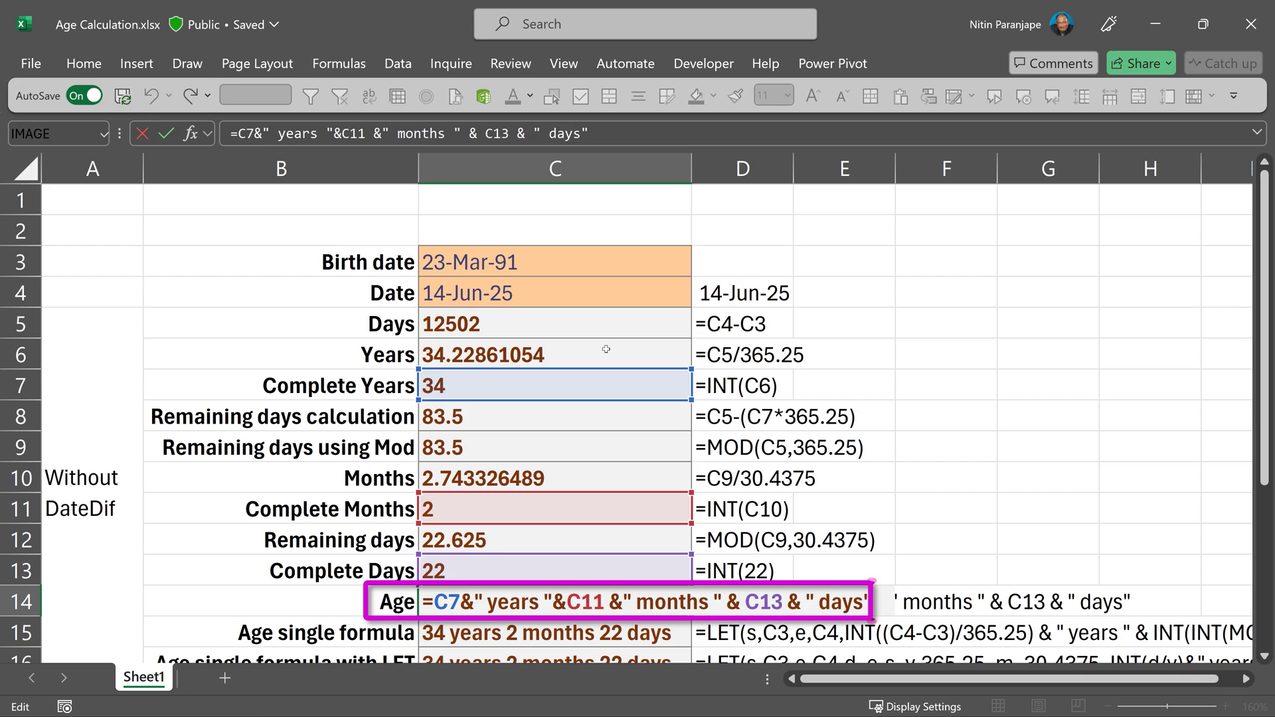
pyautogui.scroll(-2, 605, 348)
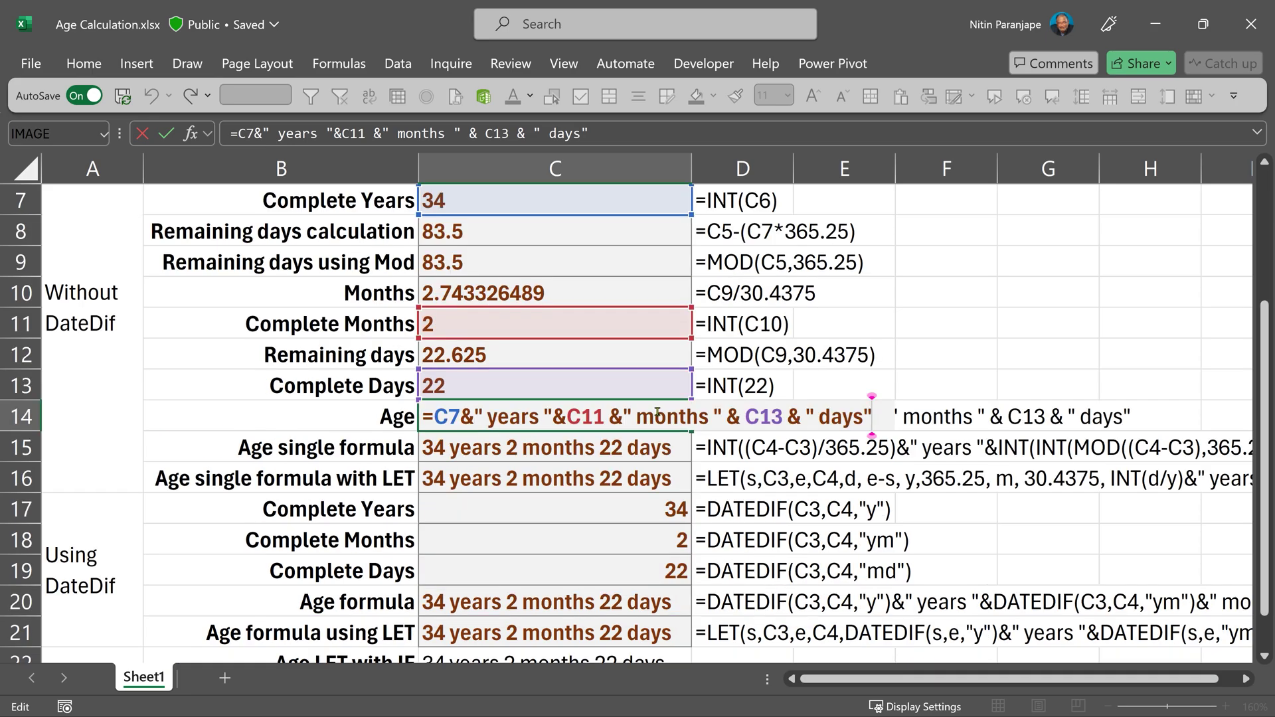
pyautogui.scroll(-1, 657, 412)
pyautogui.doubleClick(485, 354)
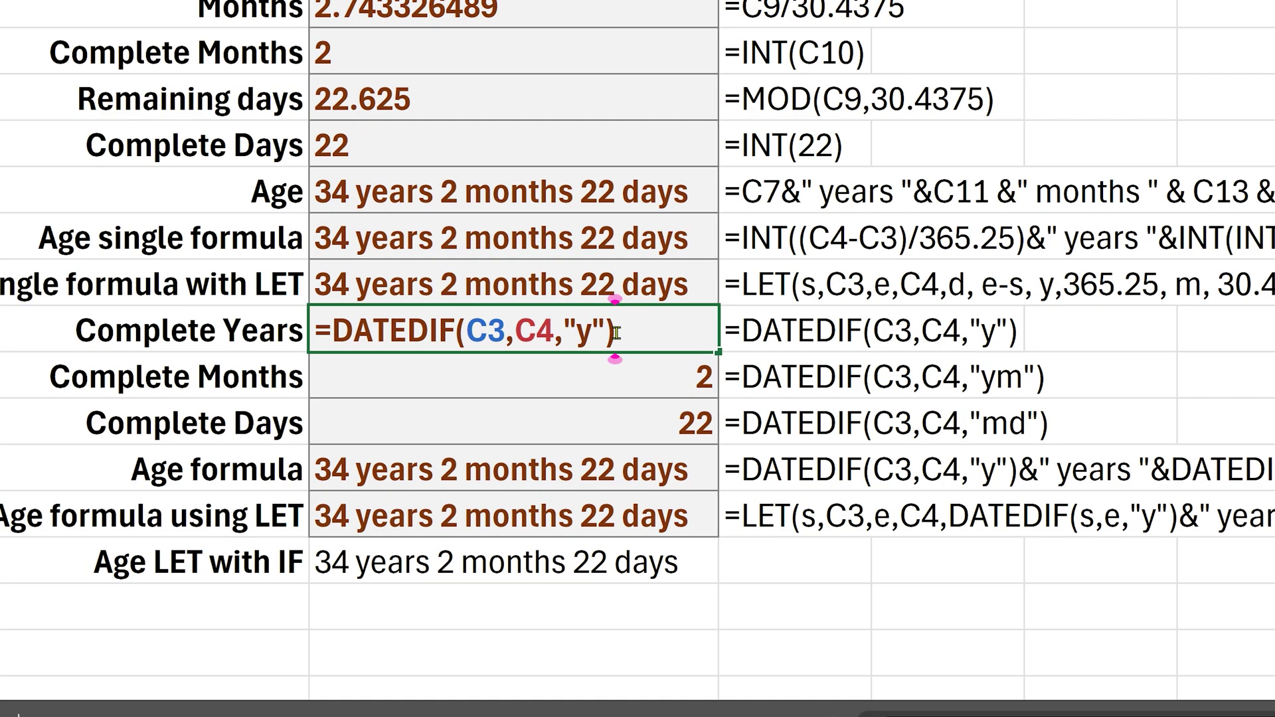
# Step: Enter DATEDIF with "y", "ym" and "md" in C17:C19, returning 34, 2 and 22
pyautogui.hotkey('ctrl', 'Return')
pyautogui.click(551, 360)
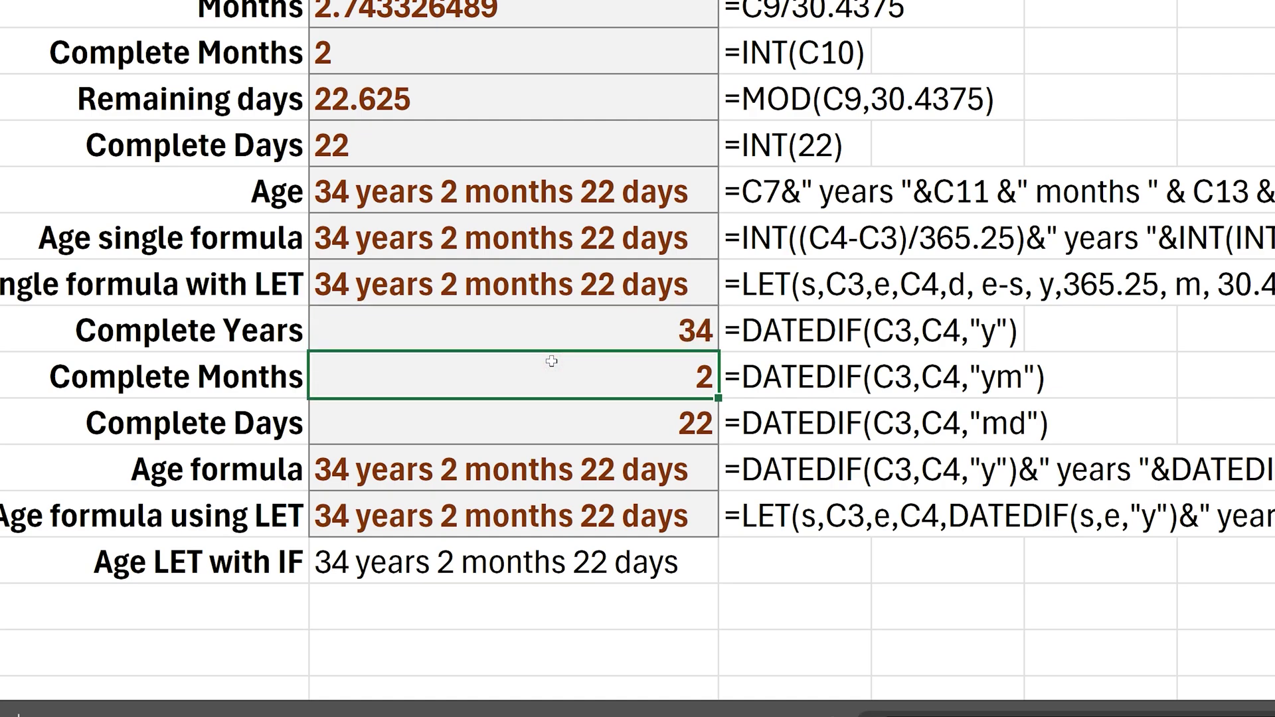
pyautogui.doubleClick(551, 360)
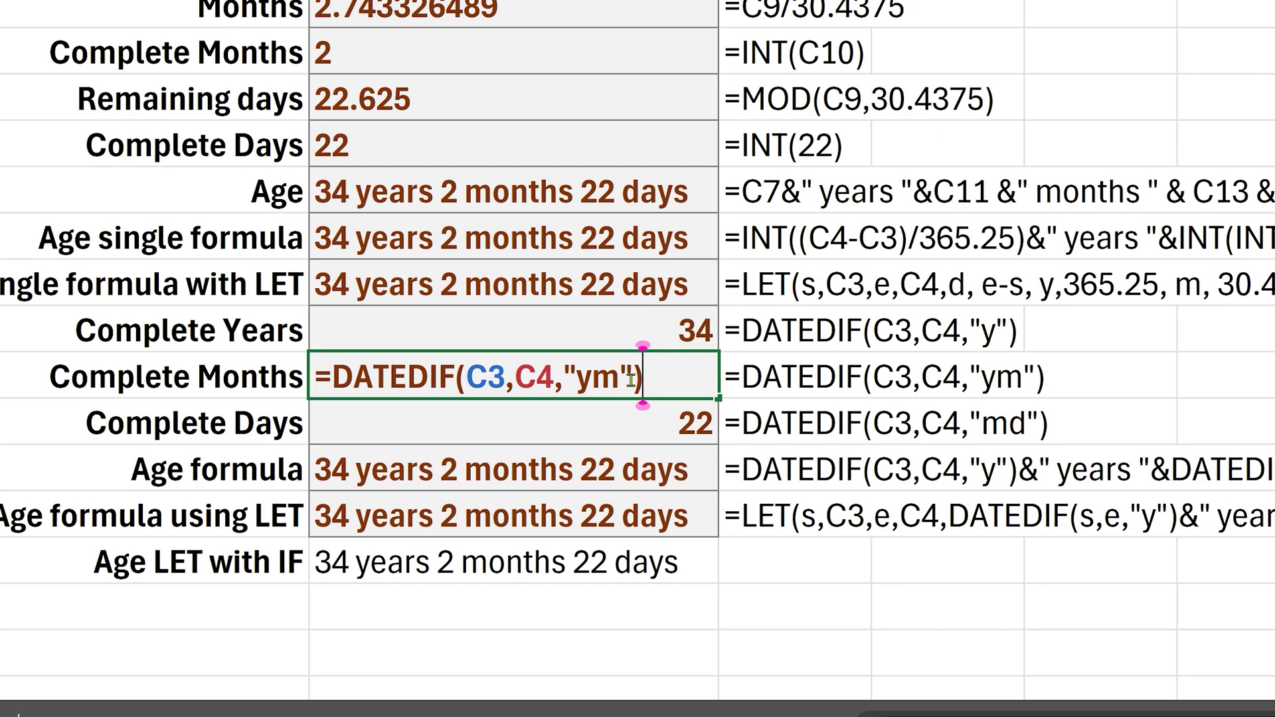
pyautogui.click(613, 428)
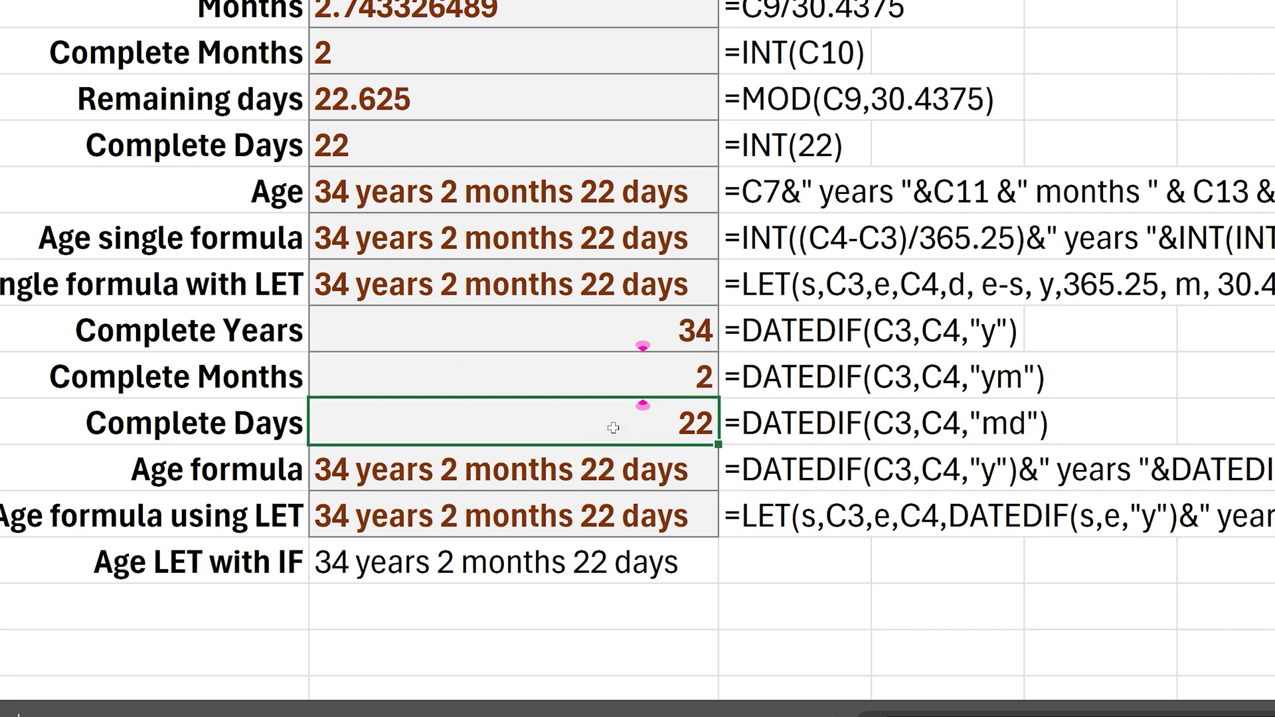
pyautogui.doubleClick(613, 428)
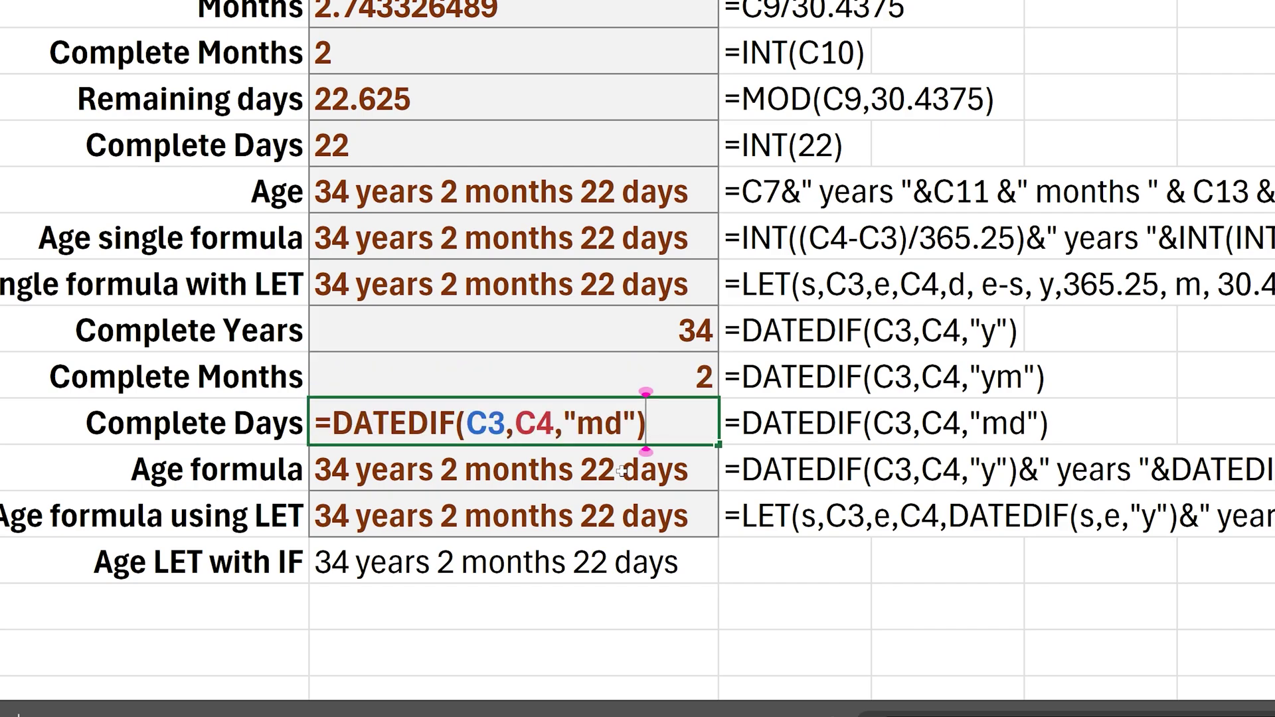
pyautogui.hotkey('ctrl', 'Return')
pyautogui.click(694, 470)
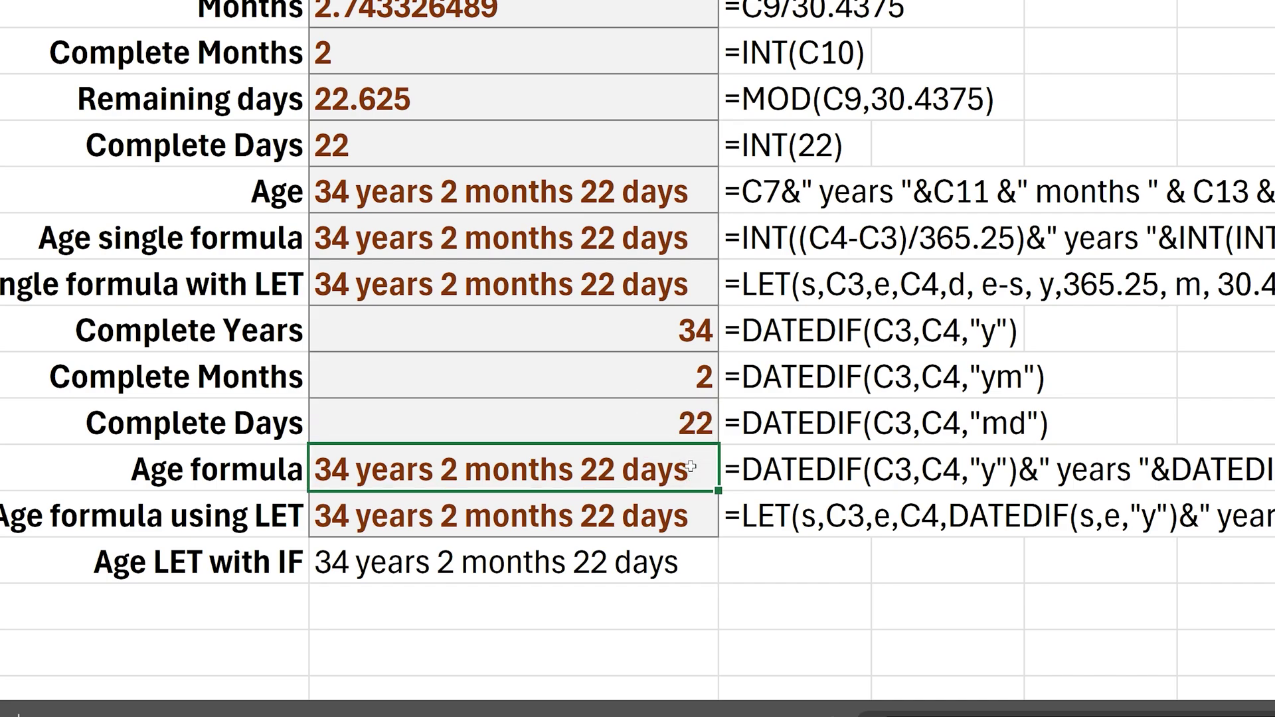
pyautogui.doubleClick(691, 467)
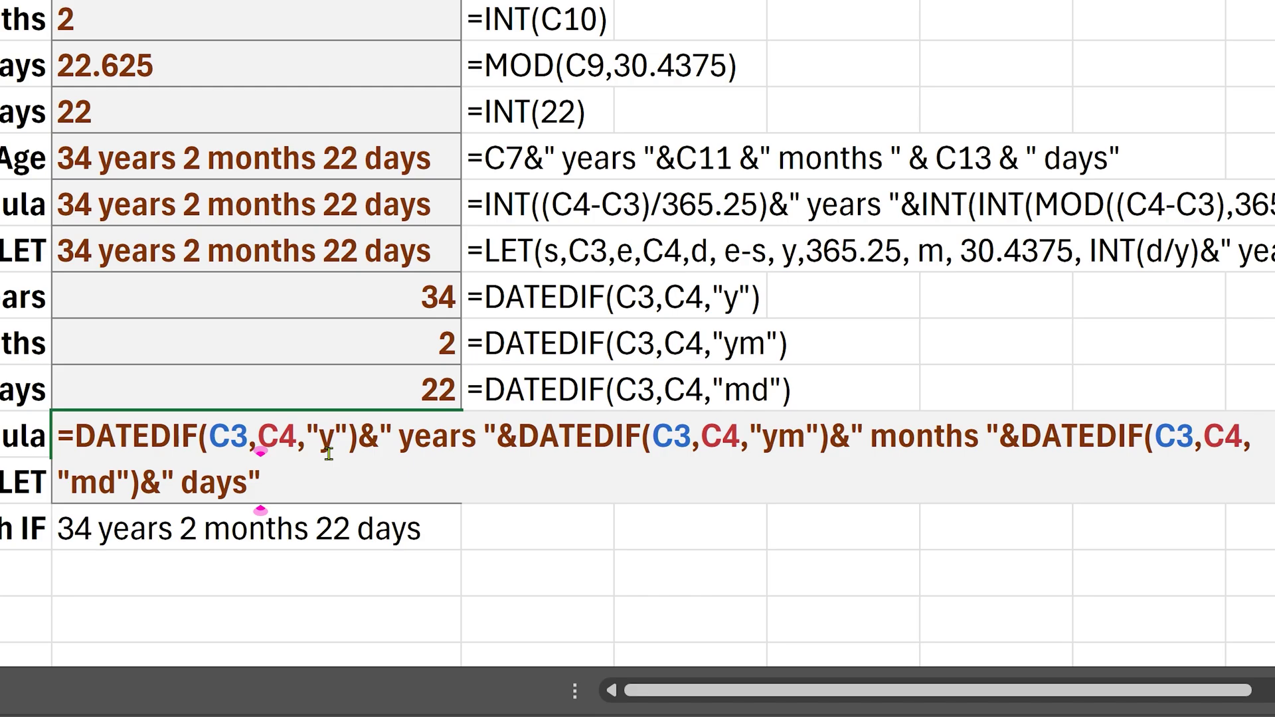
# Step: Enter the C20 DATEDIF age text, then the LET and LET-with-IF versions, each giving 34 years 2 months 22 days
pyautogui.hotkey('ctrl', 'Return')
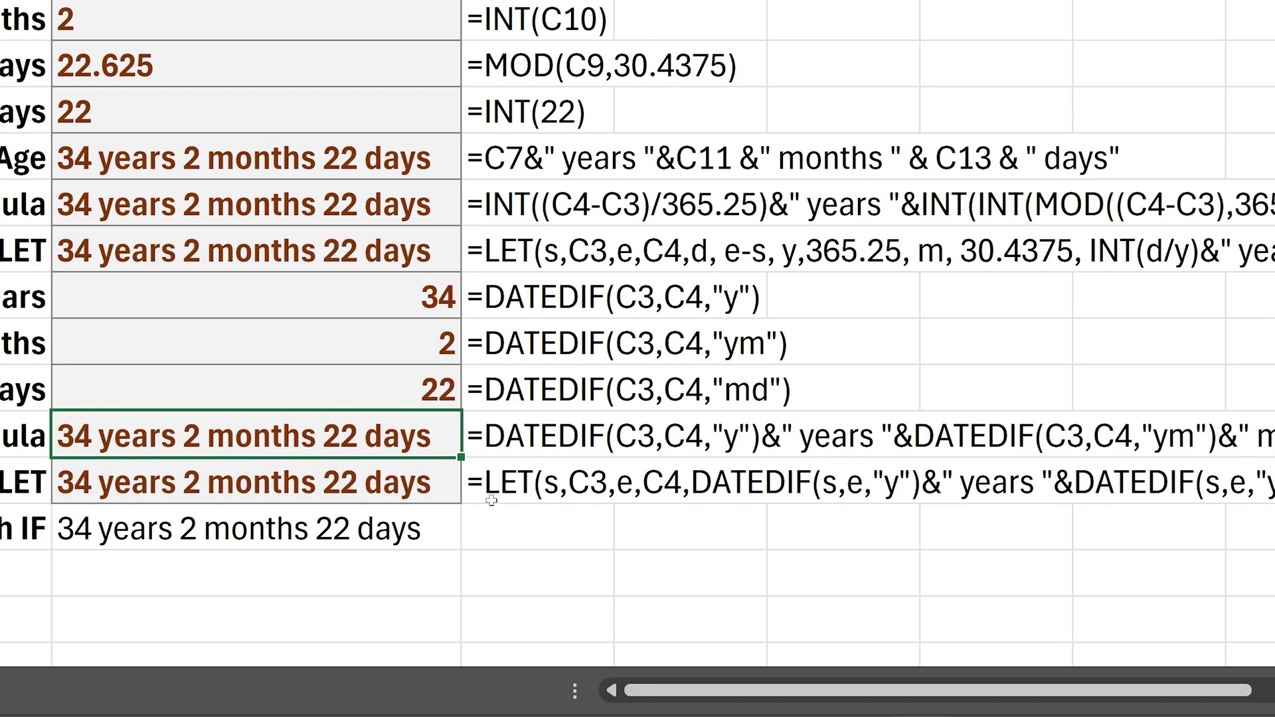
pyautogui.doubleClick(311, 485)
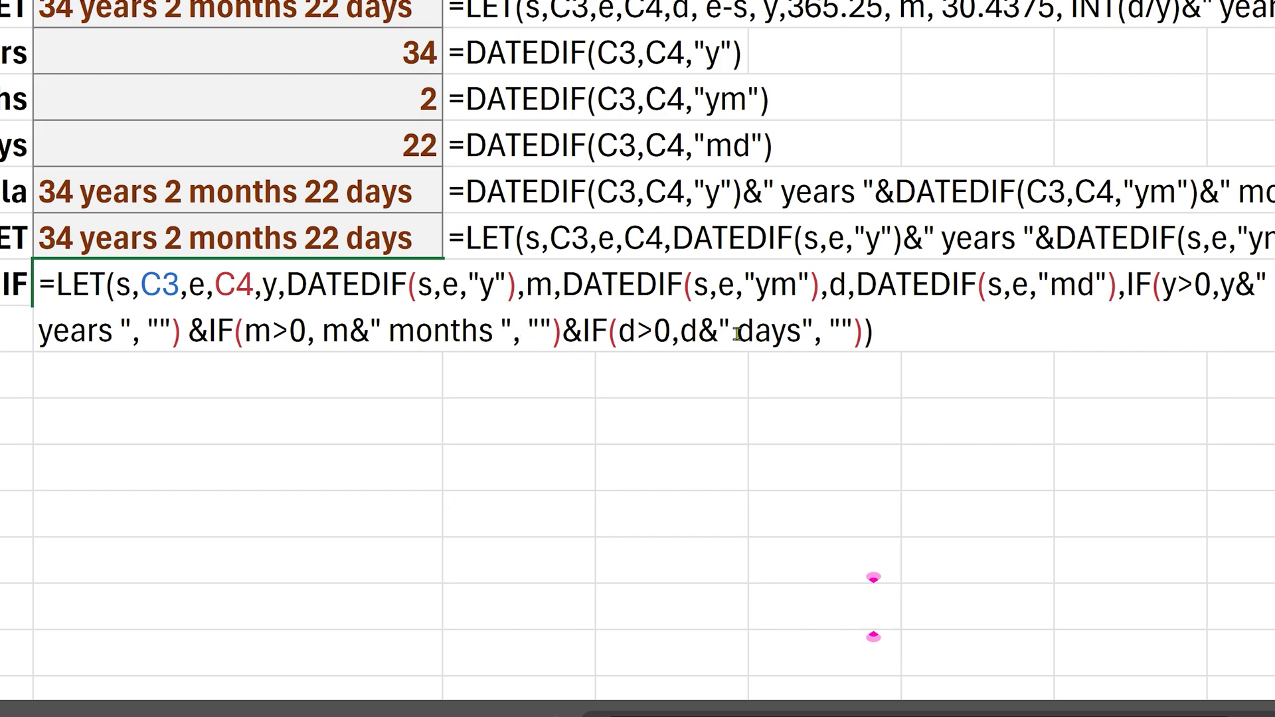
pyautogui.click(295, 463)
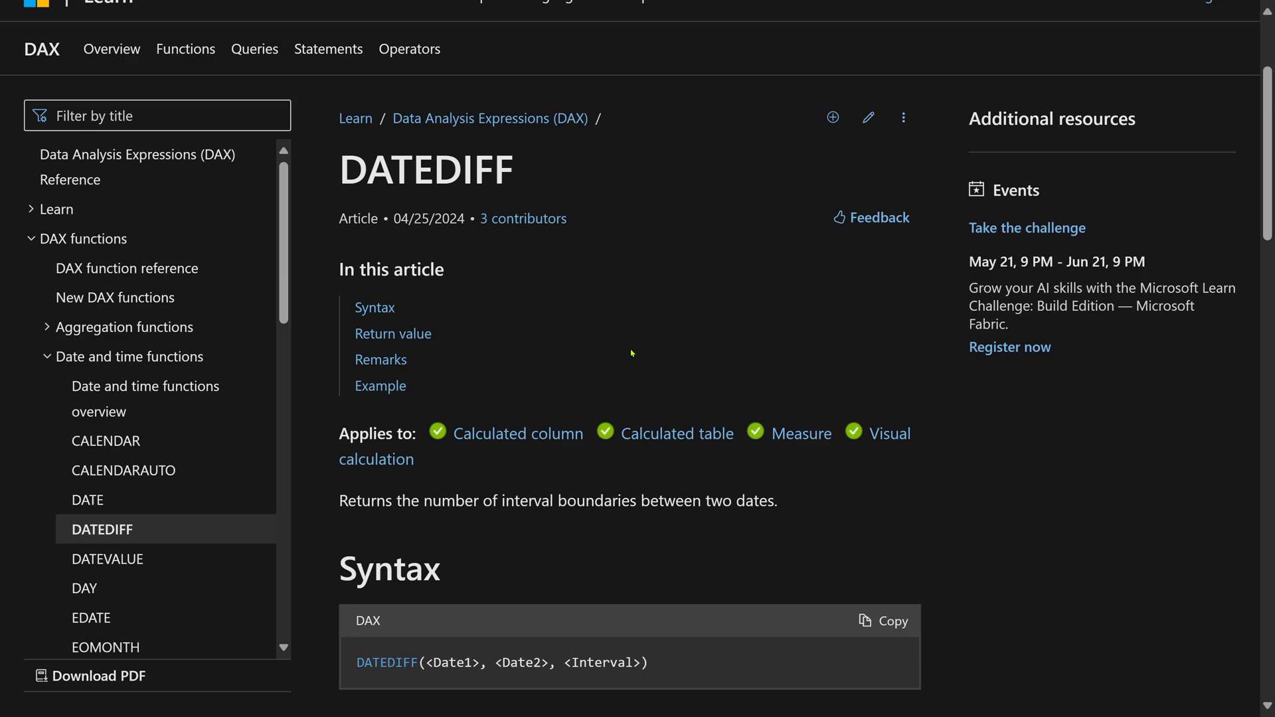
# Step: Scroll the DAX DATEDIFF reference down to its Interval parameter options
pyautogui.scroll(-8, 632, 353)
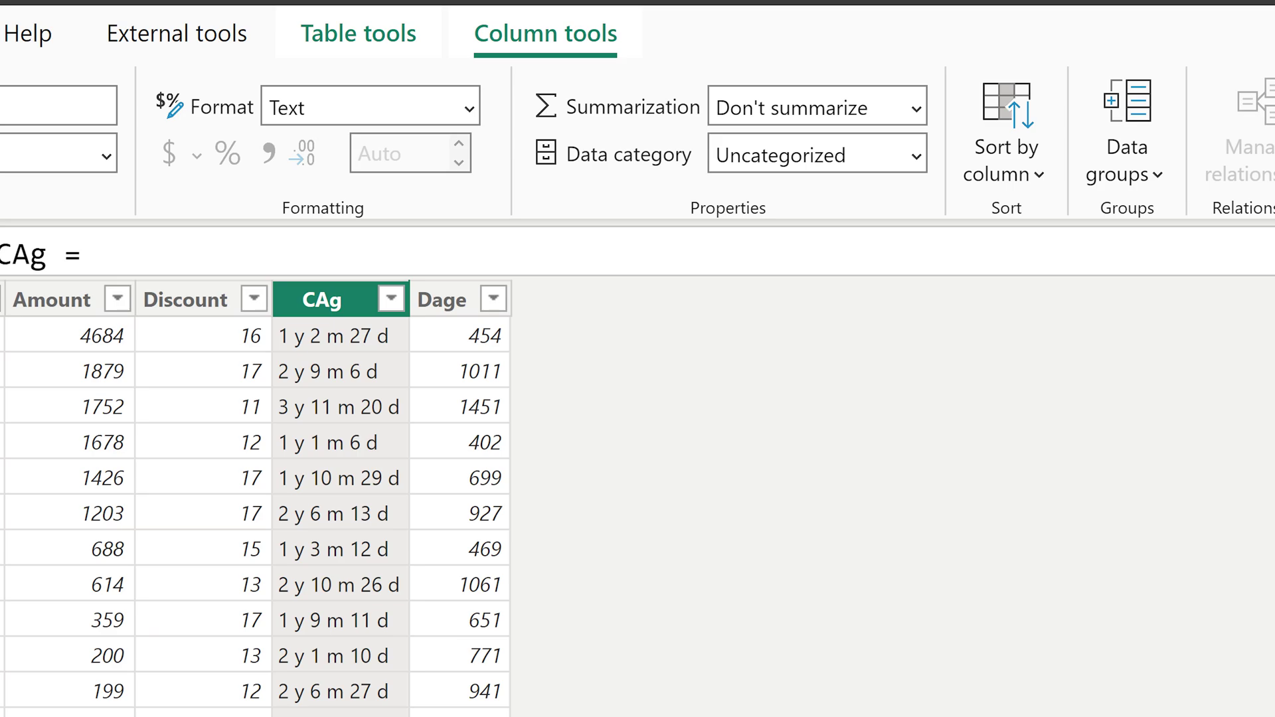
# Step: Bring up the Sort by column choices for the CAg column
pyautogui.click(1007, 159)
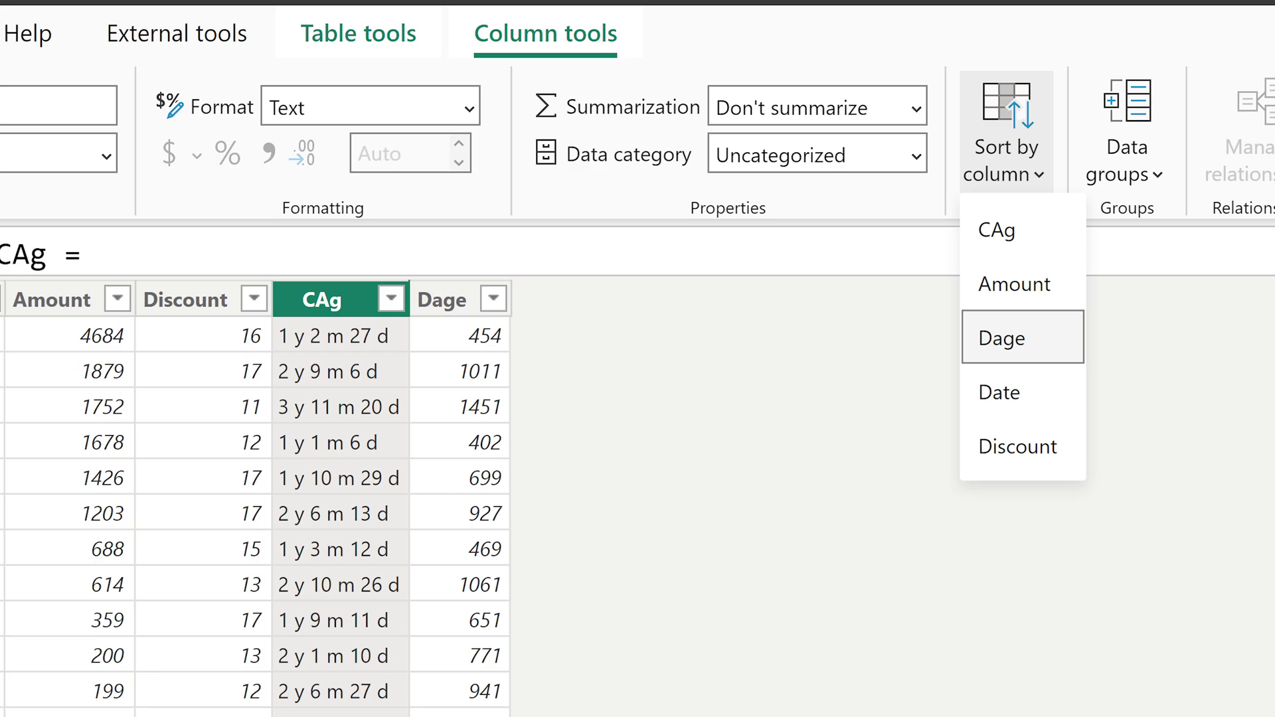